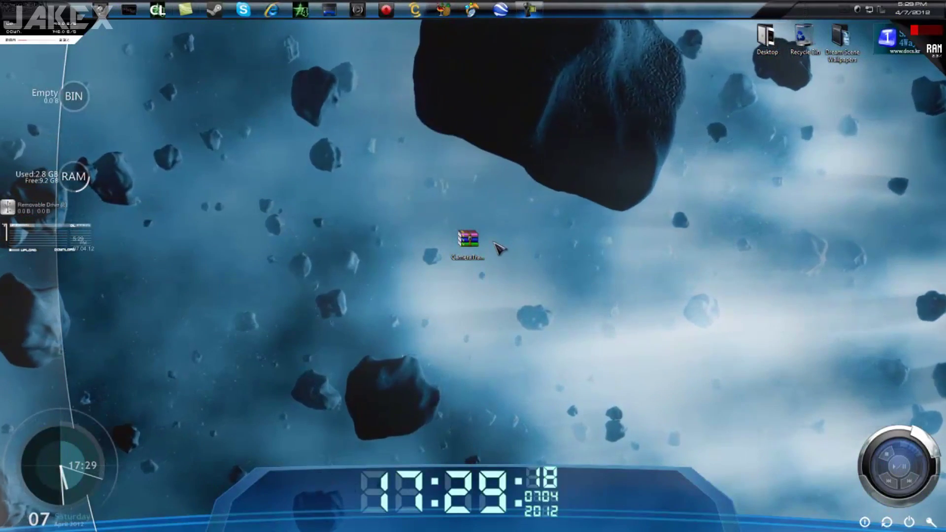
- Select the CameraTracker zip archive on the desktop
{"action": "left_click", "coordinate": [480, 250]}
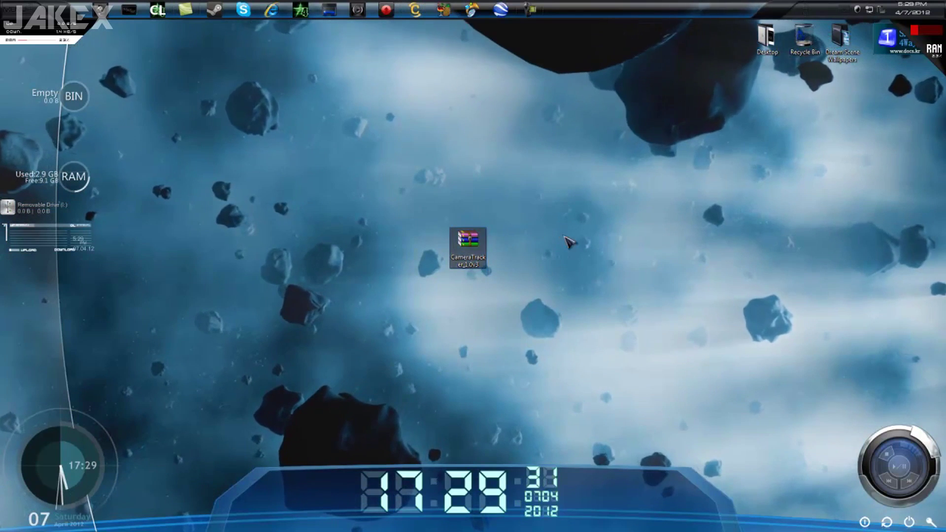
{"action": "left_click", "coordinate": [468, 249]}
{"action": "left_click", "coordinate": [468, 248]}
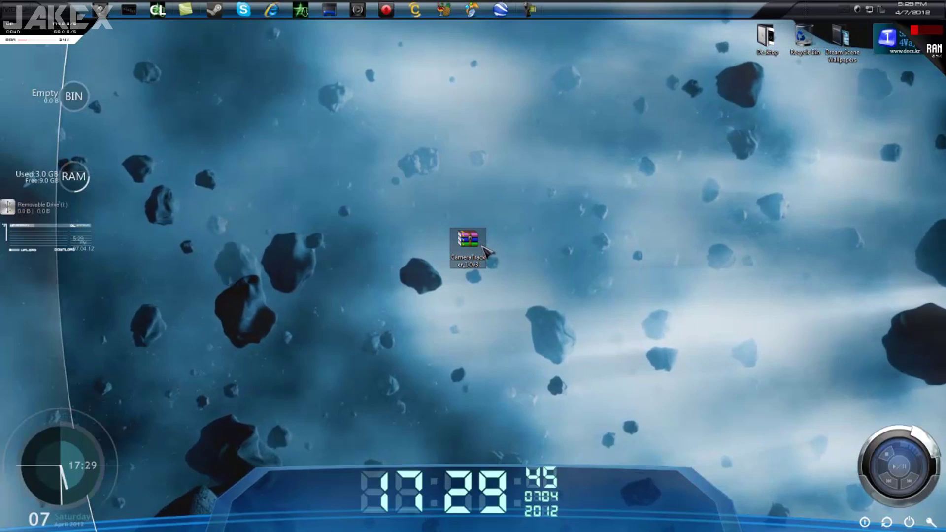
{"action": "mouse_move", "coordinate": [458, 526]}
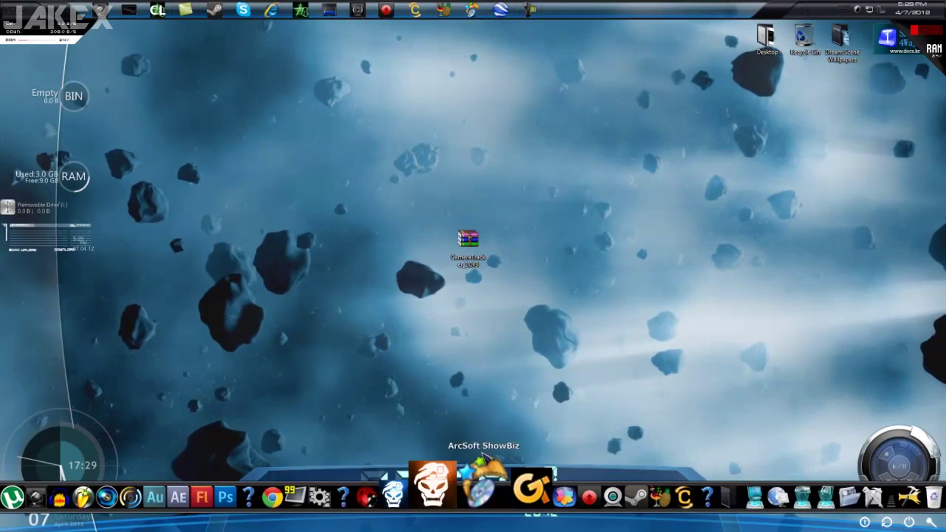
- Open the zip in WinRAR and drag the CameraTracker folder out onto the desktop
{"action": "double_click", "coordinate": [453, 254]}
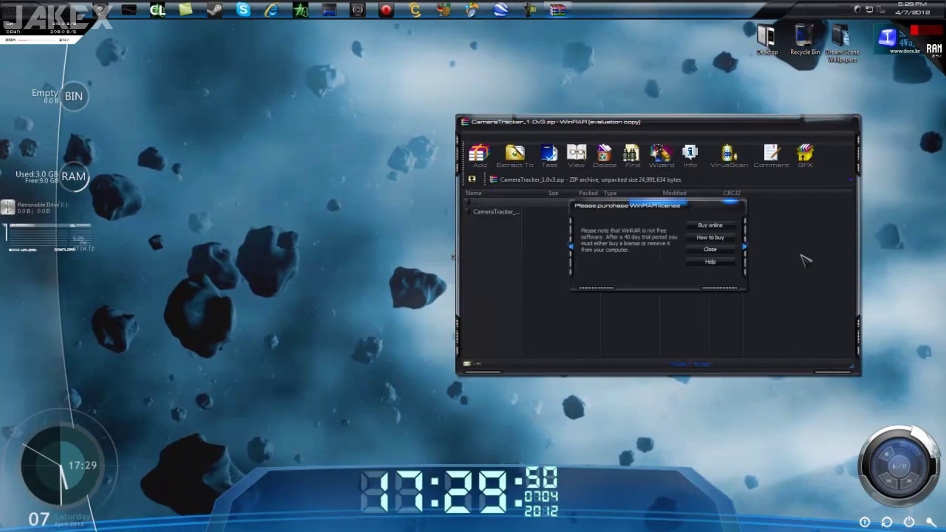
{"action": "left_click", "coordinate": [707, 249]}
{"action": "left_click_drag", "start_coordinate": [650, 124], "coordinate": [729, 126]}
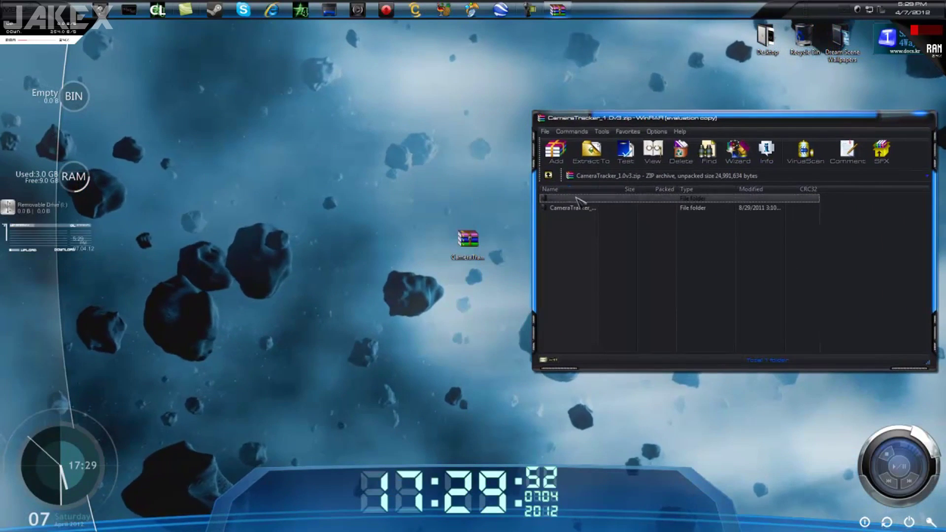
{"action": "left_click", "coordinate": [575, 209]}
{"action": "left_click_drag", "start_coordinate": [605, 218], "coordinate": [292, 196]}
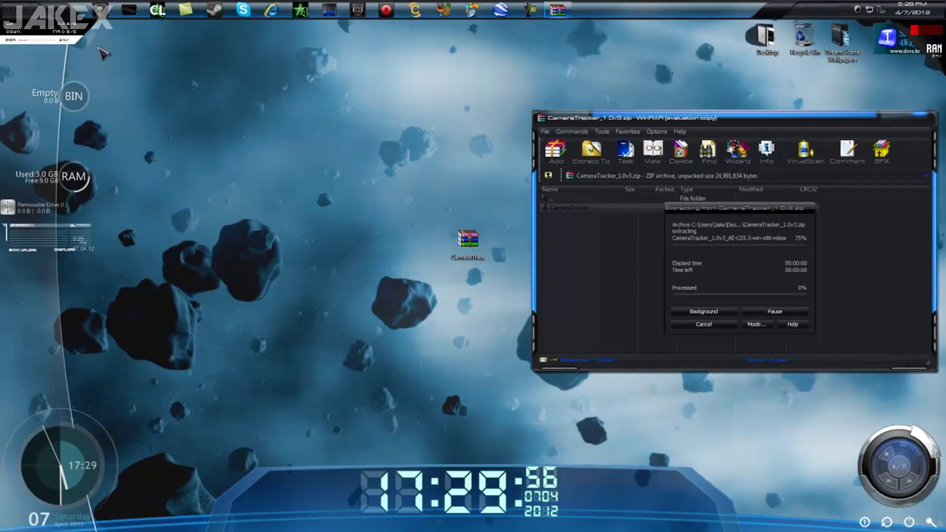
{"action": "mouse_move", "coordinate": [94, 44]}
{"action": "left_mouse_down"}
{"action": "mouse_move", "coordinate": [86, 99]}
{"action": "mouse_move", "coordinate": [86, 29]}
{"action": "left_mouse_up"}
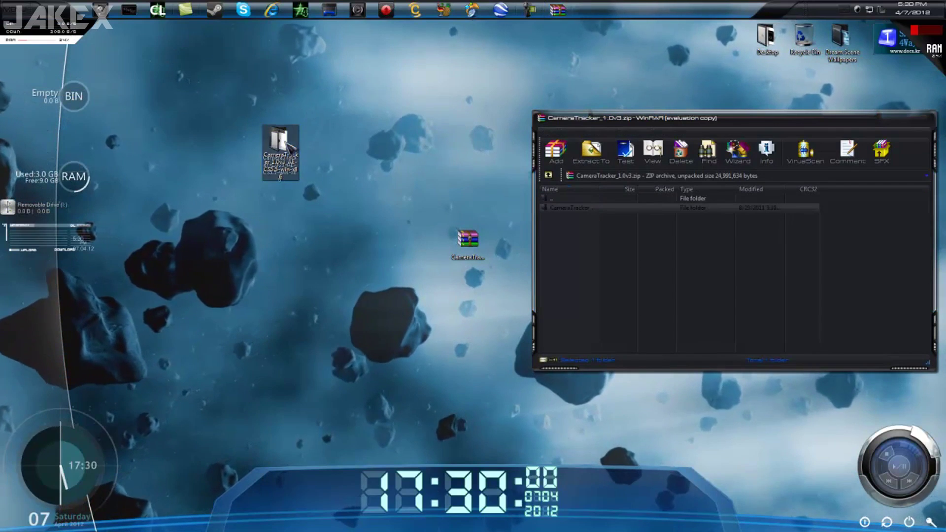
{"action": "left_click_drag", "start_coordinate": [280, 145], "coordinate": [355, 298]}
{"action": "key", "text": "alt+F4"}
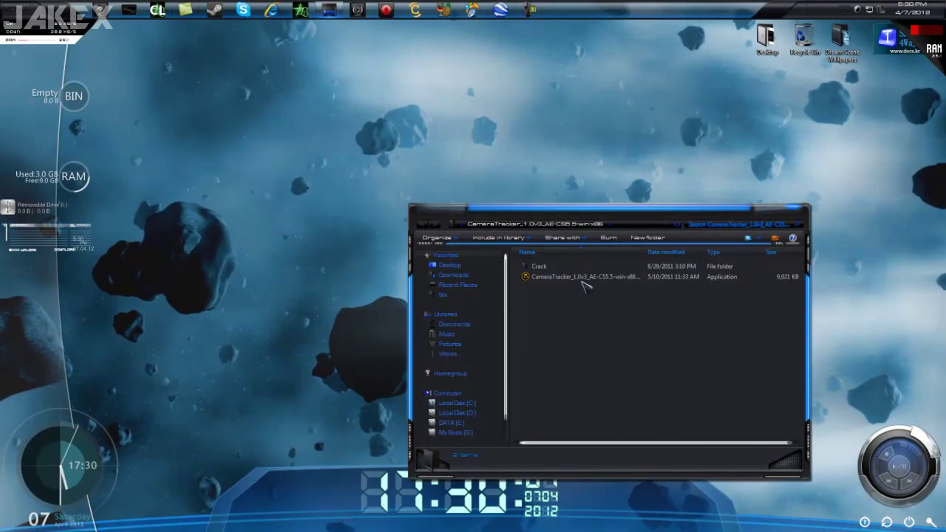
- Run the CameraTracker installer, accept the licence and keep the suggested Plug-ins folder path
{"action": "left_click", "coordinate": [580, 277]}
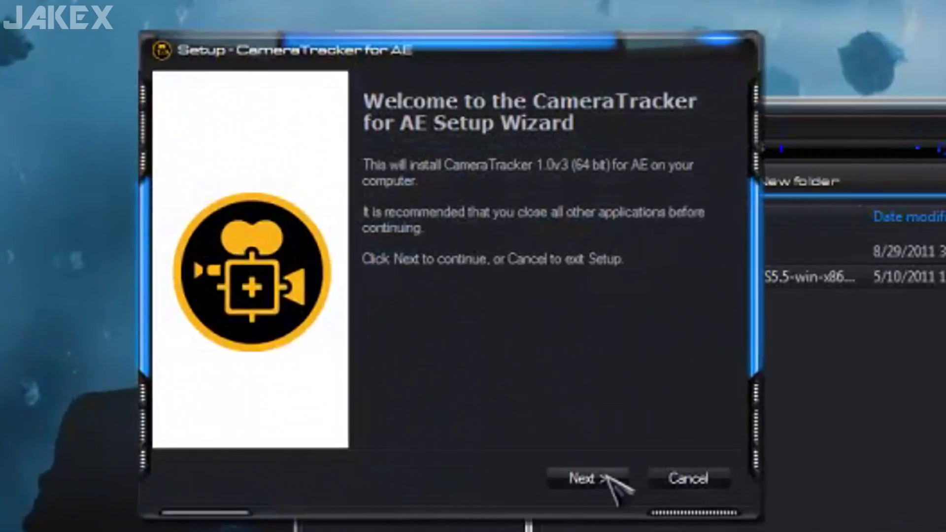
{"action": "left_click", "coordinate": [534, 315]}
{"action": "left_click", "coordinate": [325, 405]}
{"action": "left_click", "coordinate": [598, 480]}
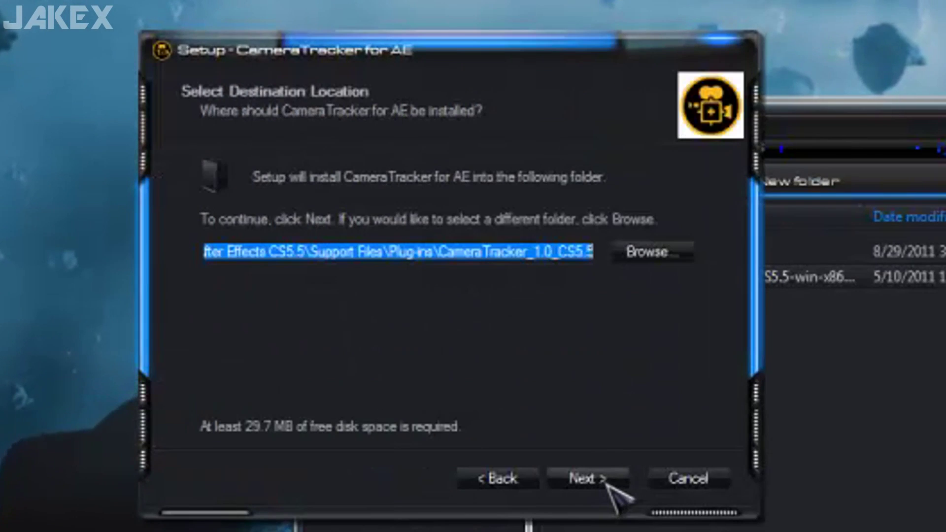
{"action": "left_click", "coordinate": [603, 480]}
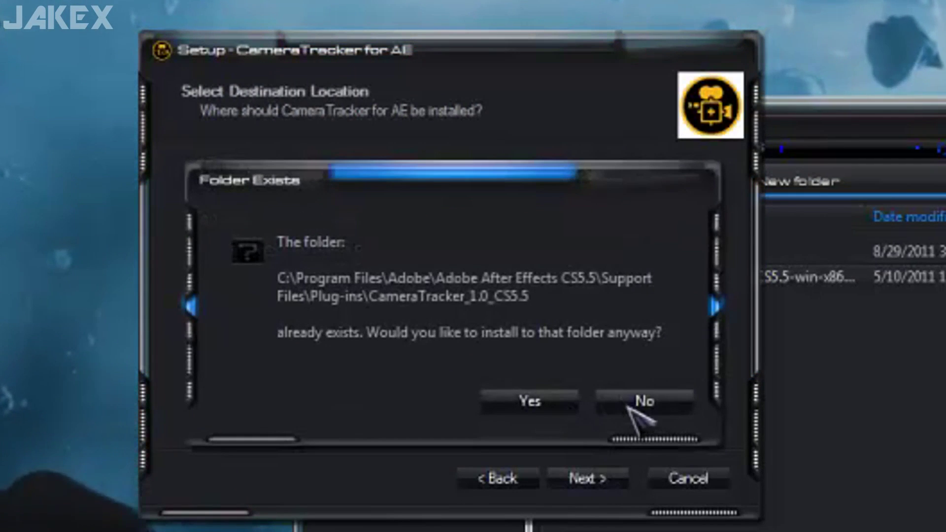
{"action": "left_click", "coordinate": [656, 406]}
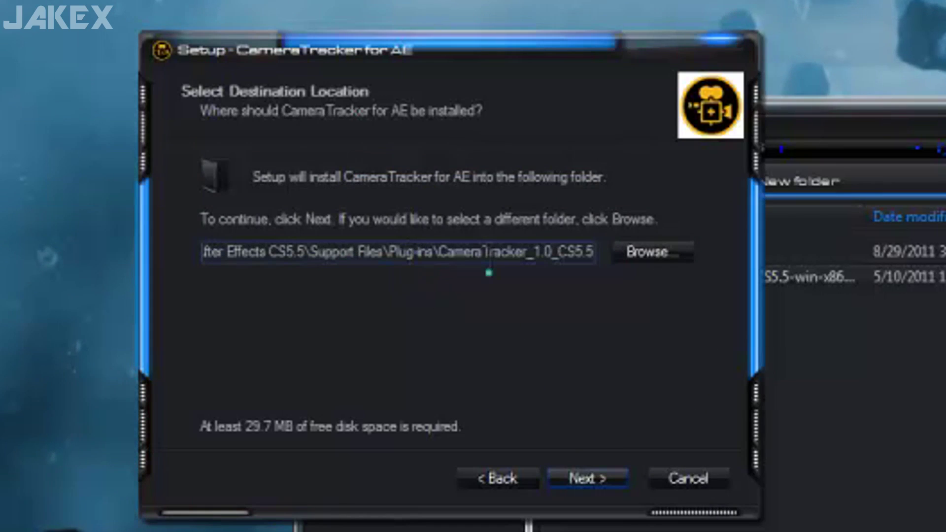
- Confirm the Plug-ins\CameraTracker_1.0_CS5.5 path, approve the existing folder, install and finish setup
{"action": "left_click_drag", "start_coordinate": [329, 251], "coordinate": [86, 260]}
{"action": "left_click", "coordinate": [258, 254]}
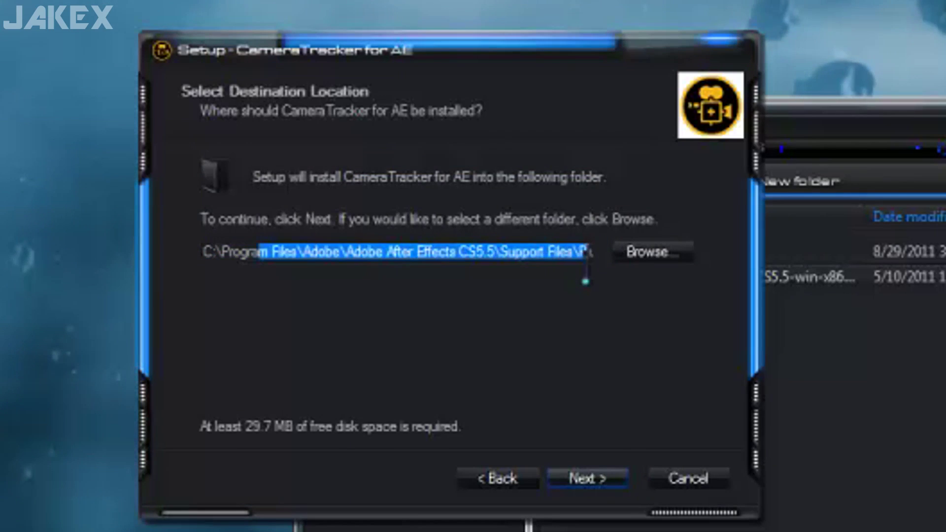
{"action": "left_click_drag", "start_coordinate": [586, 264], "coordinate": [599, 266]}
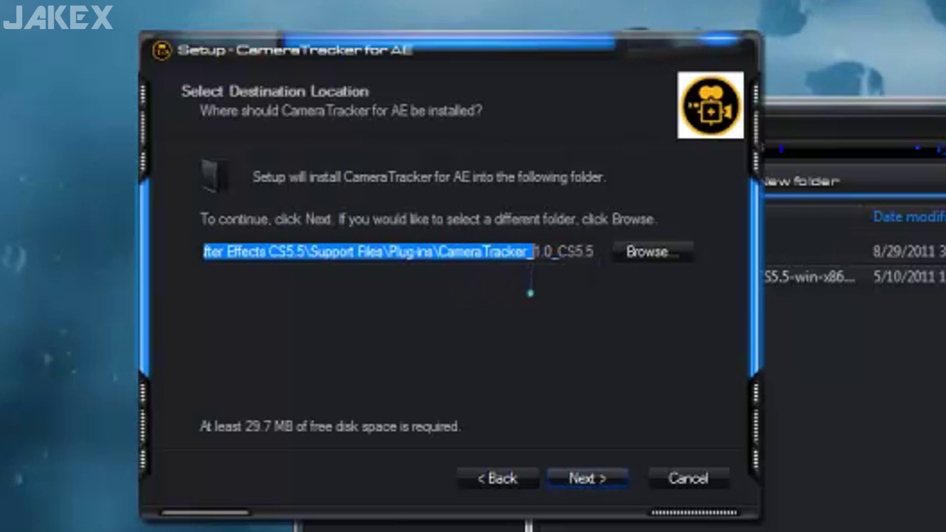
{"action": "left_click", "coordinate": [508, 254]}
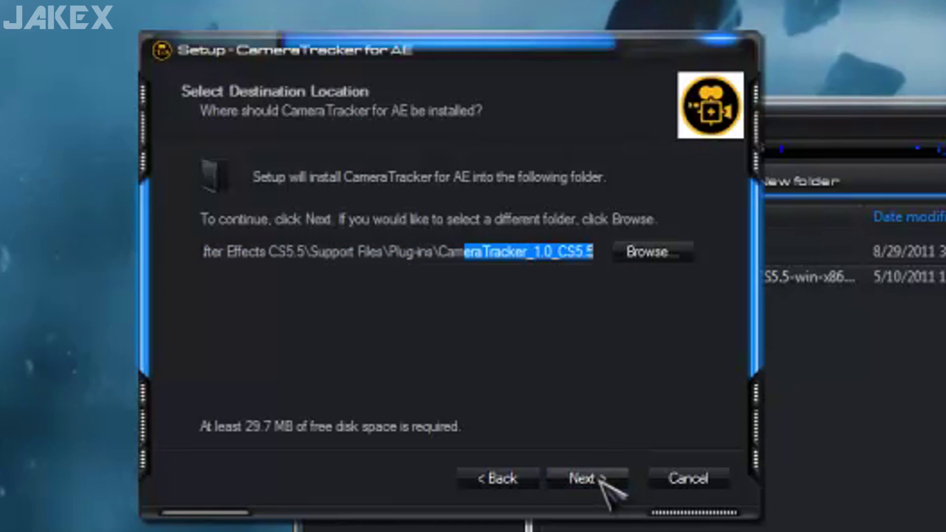
{"action": "key", "text": "Return"}
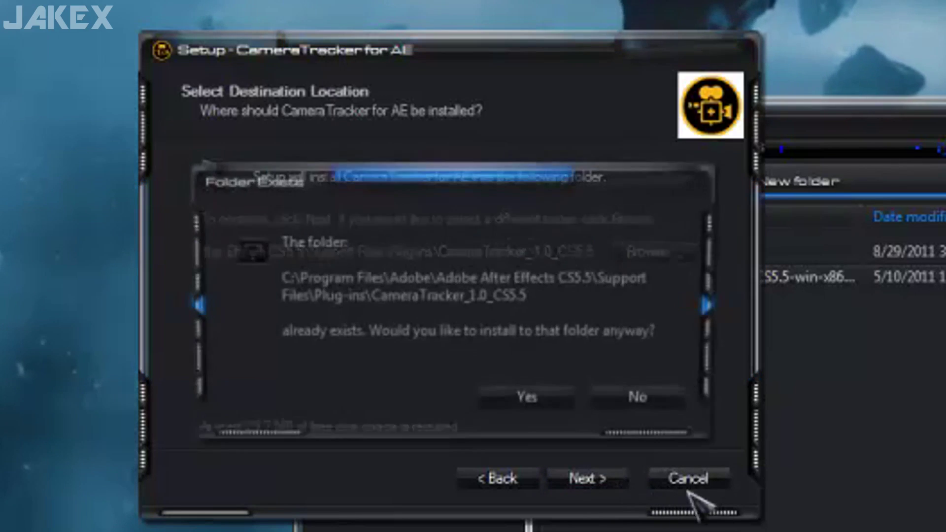
{"action": "left_click", "coordinate": [570, 407]}
{"action": "left_click", "coordinate": [591, 478]}
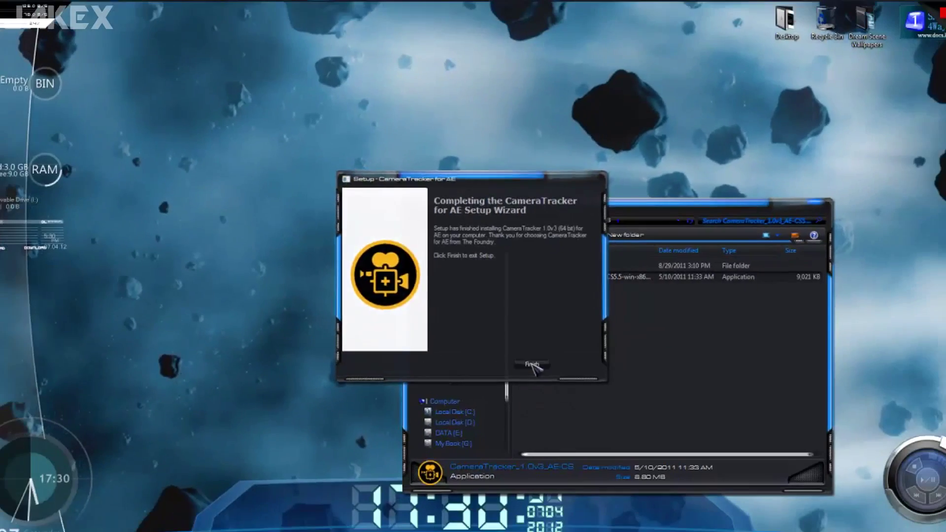
{"action": "left_click", "coordinate": [586, 479]}
{"action": "left_click", "coordinate": [9, 11]}
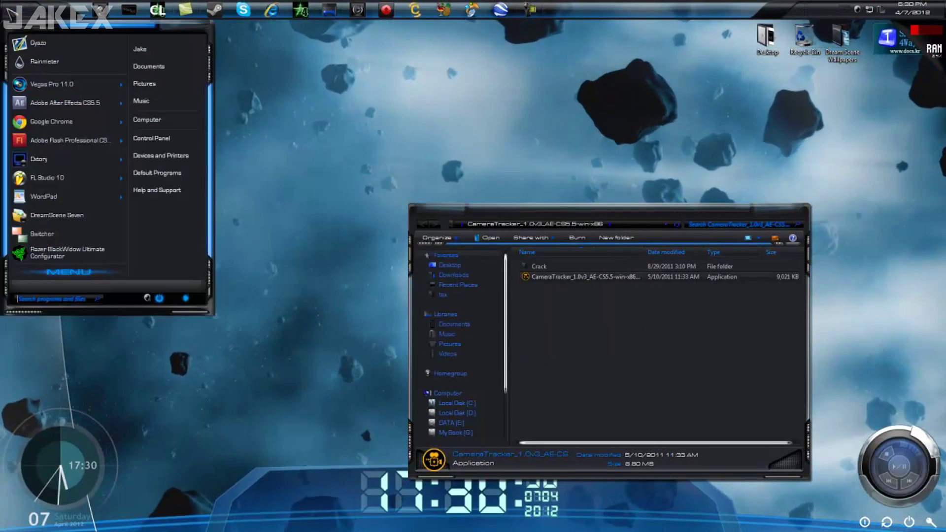
- Browse C: > Program Files > Adobe > After Effects CS5.5 > Support Files > Plug-ins > CameraTracker_1.0_CS5.5
{"action": "left_click", "coordinate": [147, 120]}
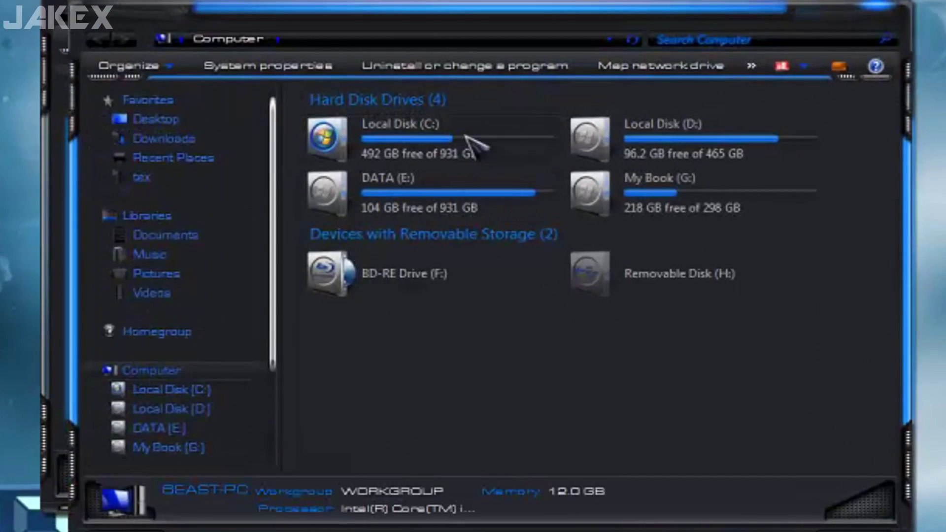
{"action": "double_click", "coordinate": [470, 143]}
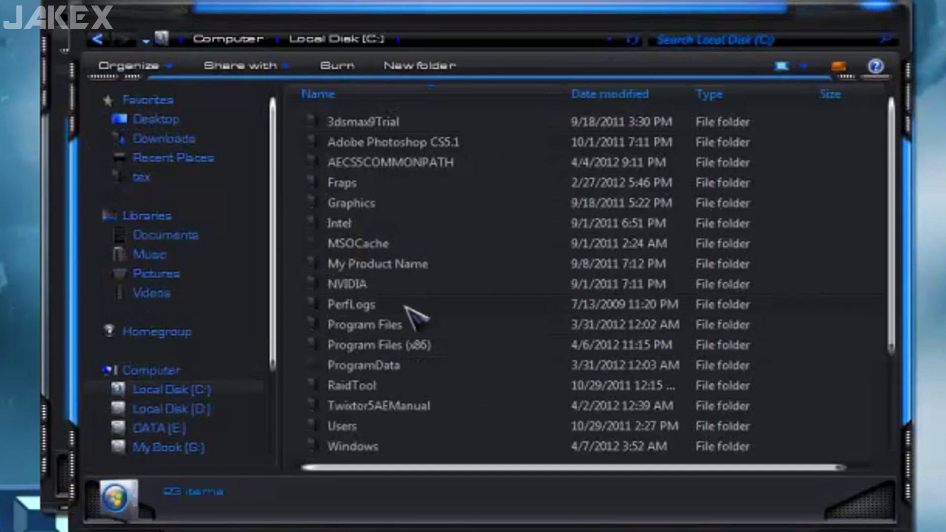
{"action": "double_click", "coordinate": [395, 326]}
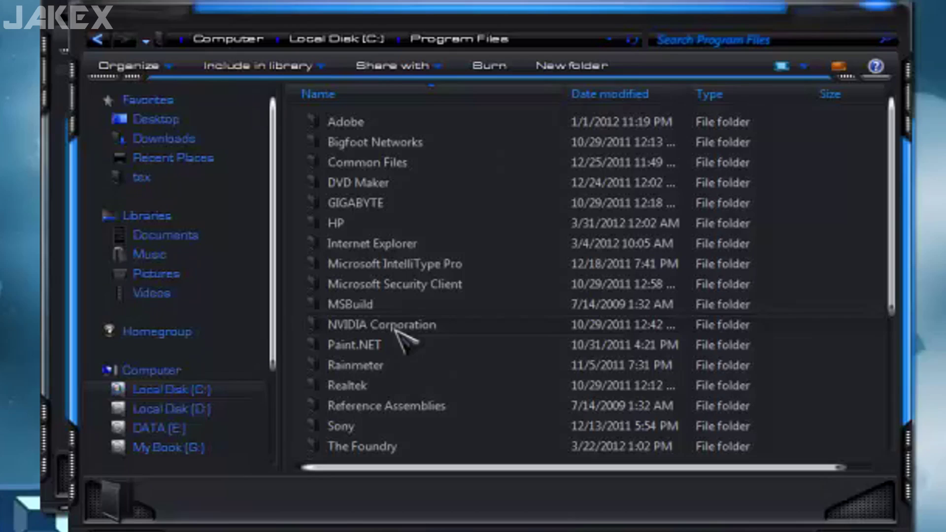
{"action": "double_click", "coordinate": [405, 123]}
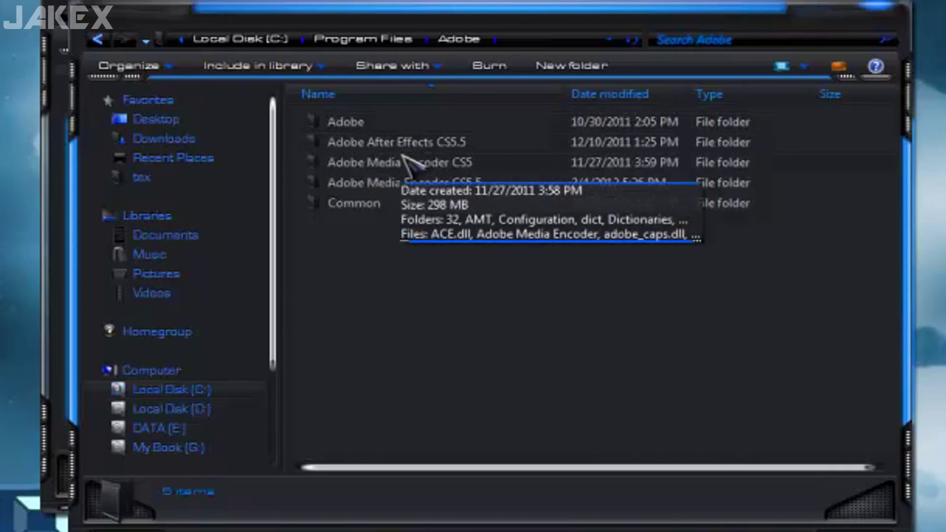
{"action": "double_click", "coordinate": [404, 143]}
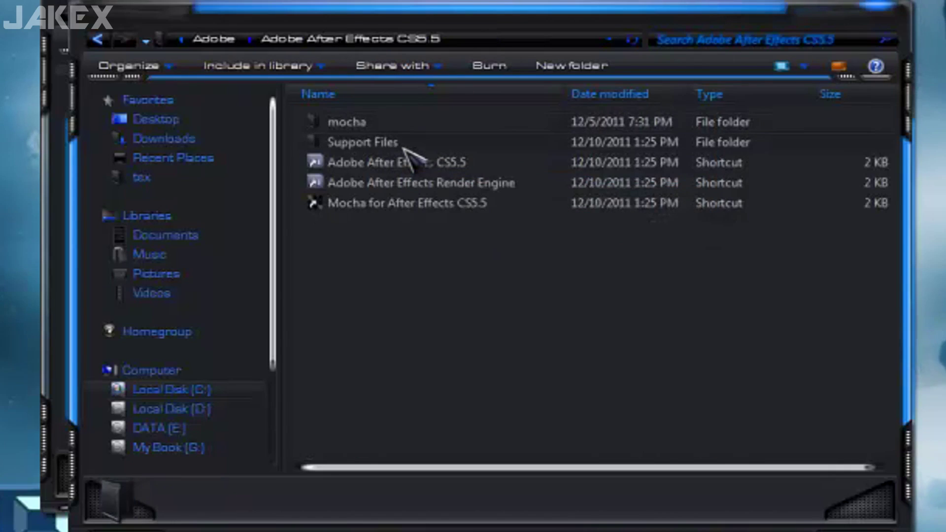
{"action": "double_click", "coordinate": [405, 144]}
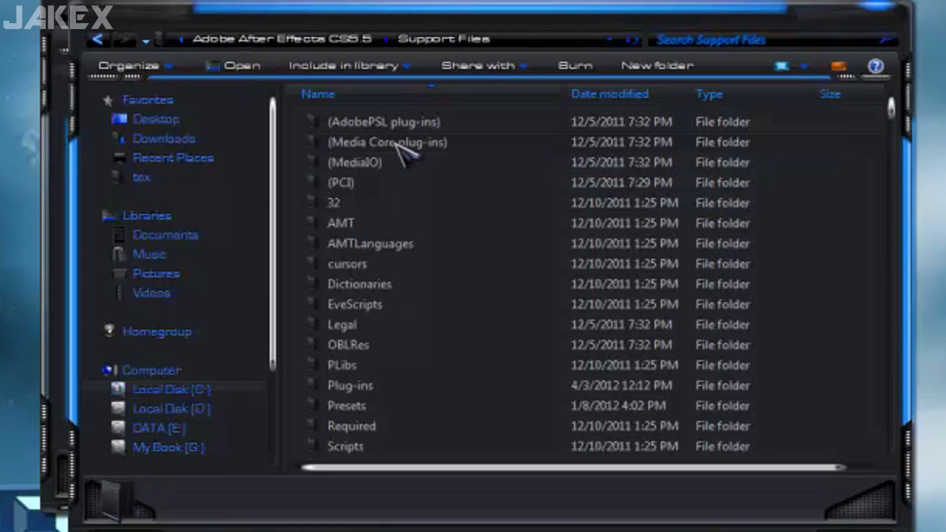
{"action": "scroll", "coordinate": [429, 295], "scroll_direction": "down", "scroll_amount": 2}
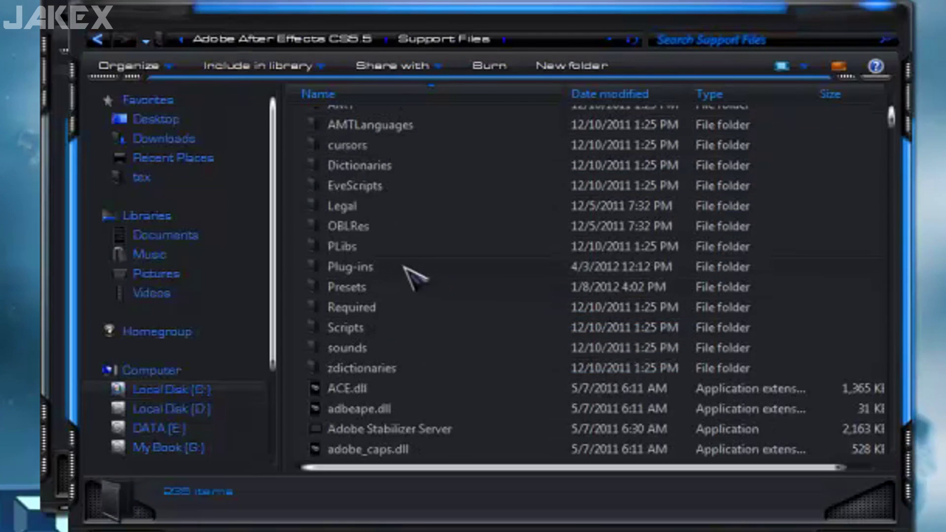
{"action": "double_click", "coordinate": [405, 267]}
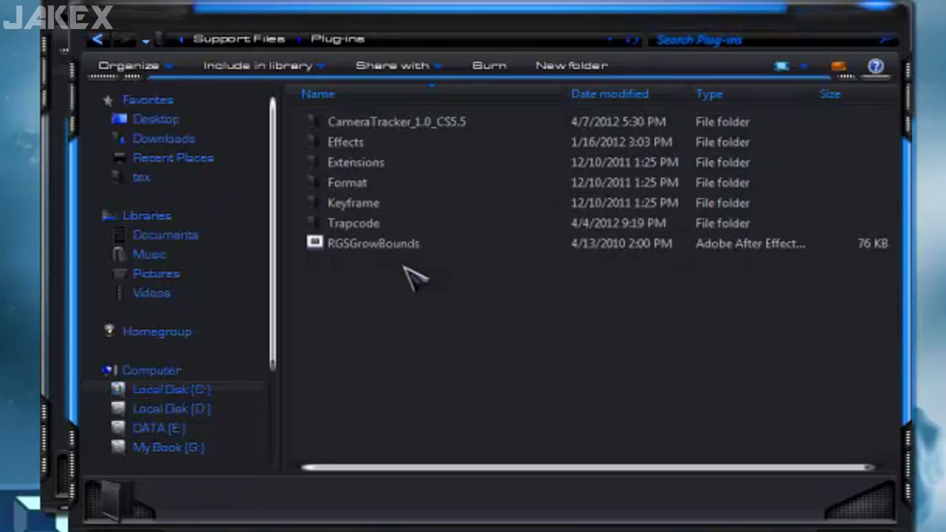
{"action": "double_click", "coordinate": [405, 123]}
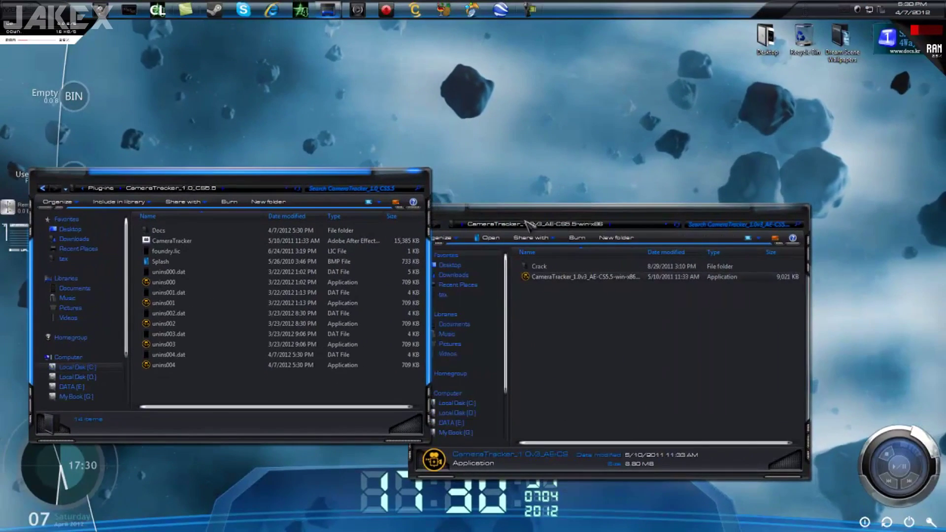
- Place the plug-in folder window beside the download folder snapped to the right
{"action": "left_click_drag", "start_coordinate": [553, 161], "coordinate": [944, 30]}
{"action": "left_click_drag", "start_coordinate": [318, 170], "coordinate": [336, 73]}
{"action": "left_click", "coordinate": [612, 83]}
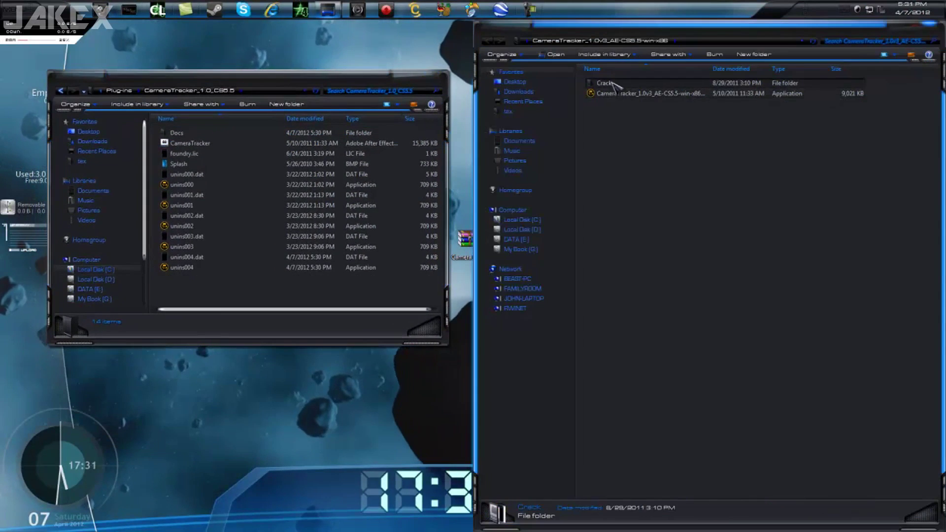
- Move CameraTracker.aex and foundry.lic from Crack into the plug-in folder, replacing both, then close the windows
{"action": "double_click", "coordinate": [611, 84]}
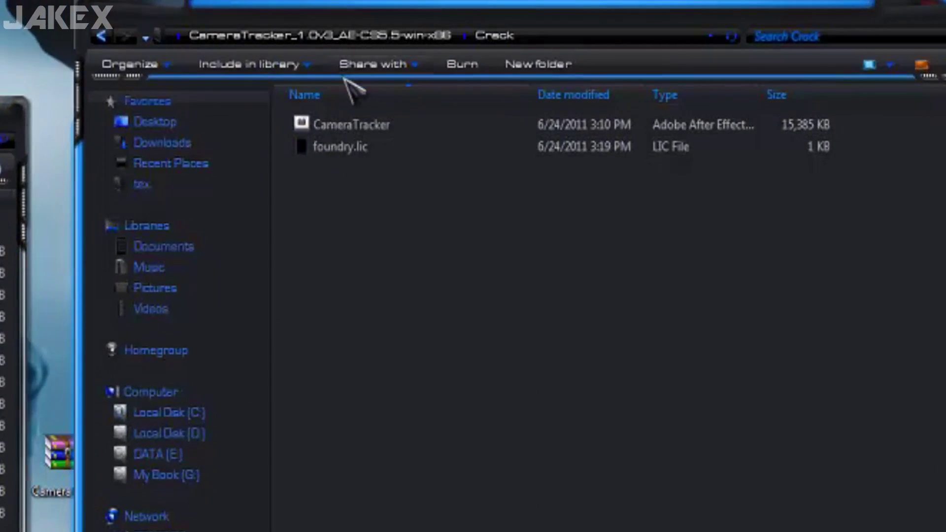
{"action": "left_click", "coordinate": [422, 127]}
{"action": "left_click", "coordinate": [417, 143]}
{"action": "left_click_drag", "start_coordinate": [386, 212], "coordinate": [361, 308]}
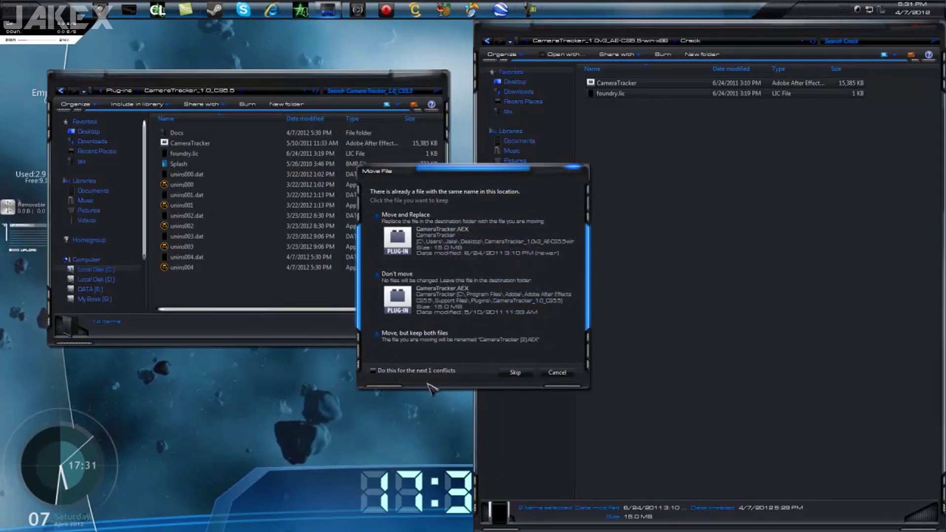
{"action": "left_click", "coordinate": [419, 236]}
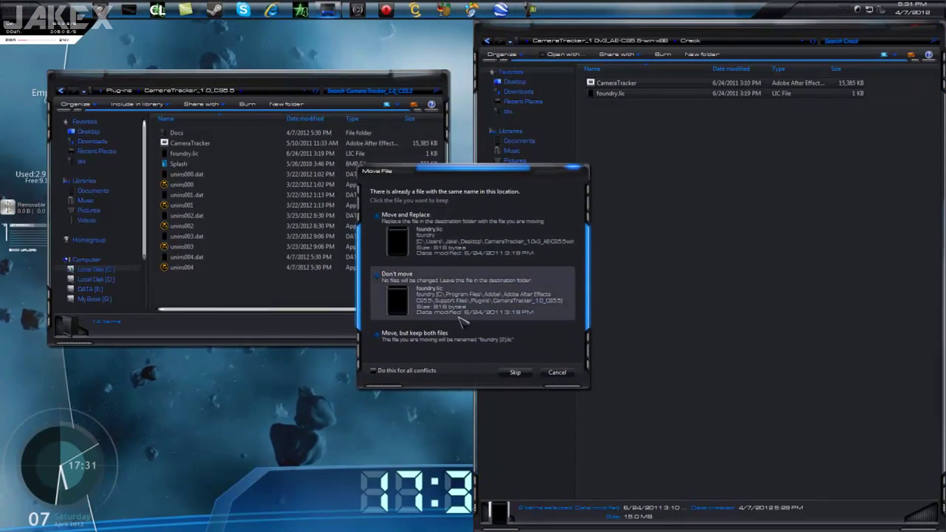
{"action": "left_click", "coordinate": [463, 237]}
{"action": "left_click", "coordinate": [462, 316]}
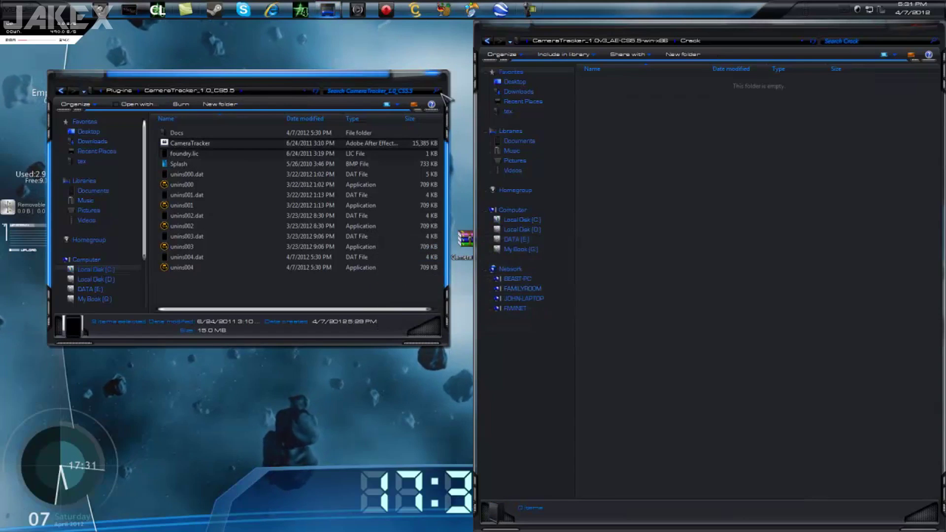
{"action": "left_click", "coordinate": [434, 75]}
{"action": "key", "text": "alt+F4"}
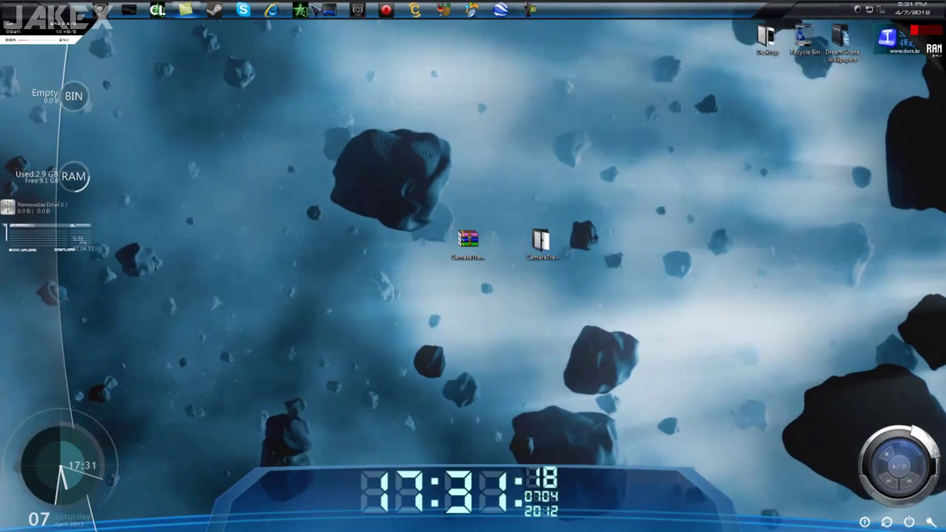
- Launch Adobe After Effects CS5.5 from the dock and let it load
{"action": "mouse_move", "coordinate": [483, 487]}
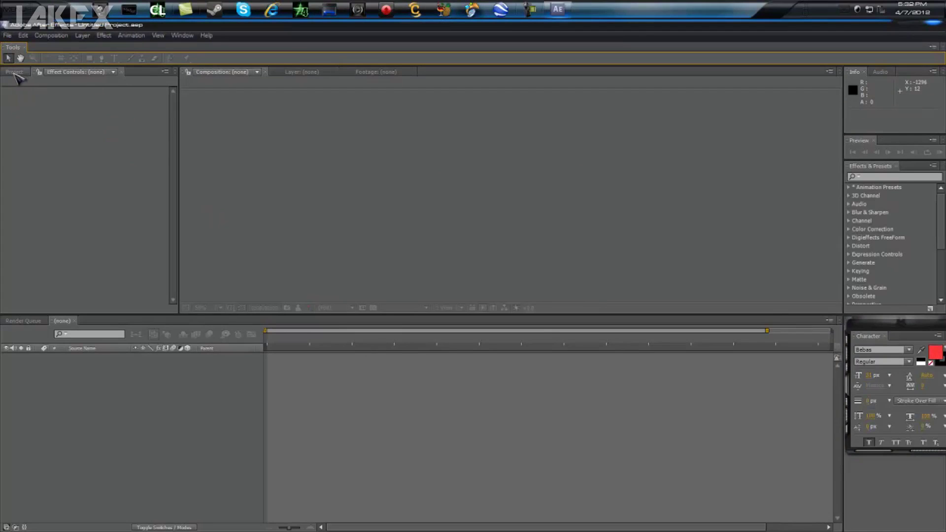
- Import the recent clip BOG 1.mp4 and make a 1280x720, 59.94 fps BOG 1 composition from it
{"action": "left_click", "coordinate": [541, 172]}
{"action": "left_click", "coordinate": [7, 35]}
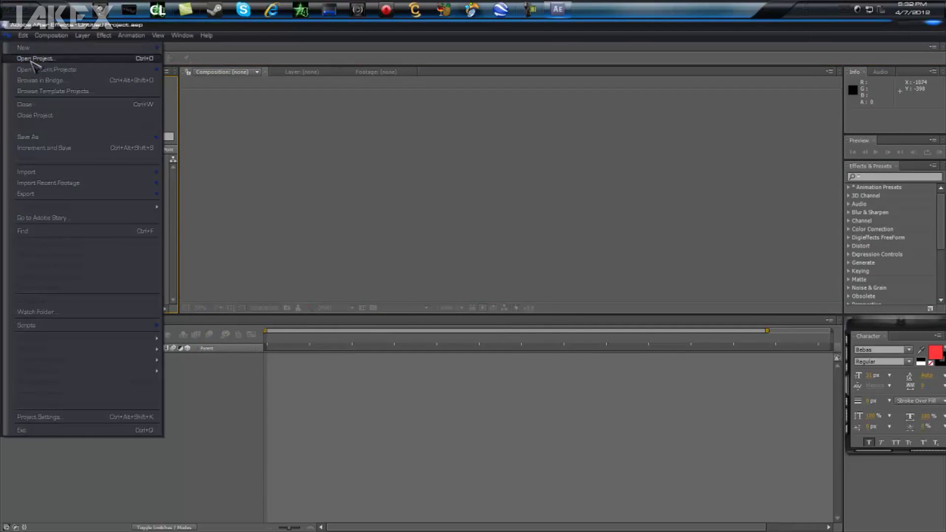
{"action": "mouse_move", "coordinate": [111, 186]}
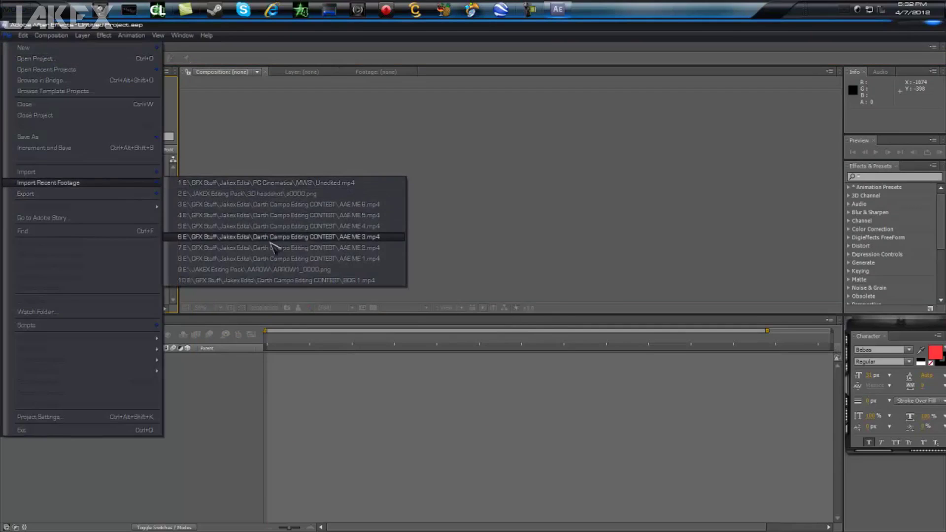
{"action": "left_click", "coordinate": [302, 281]}
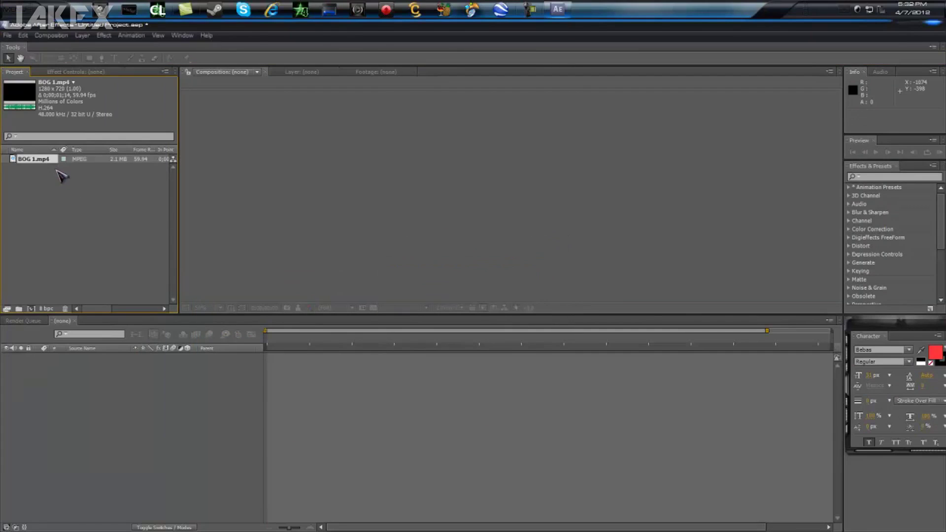
{"action": "left_click_drag", "start_coordinate": [86, 250], "coordinate": [187, 424]}
{"action": "left_click_drag", "start_coordinate": [271, 341], "coordinate": [142, 399]}
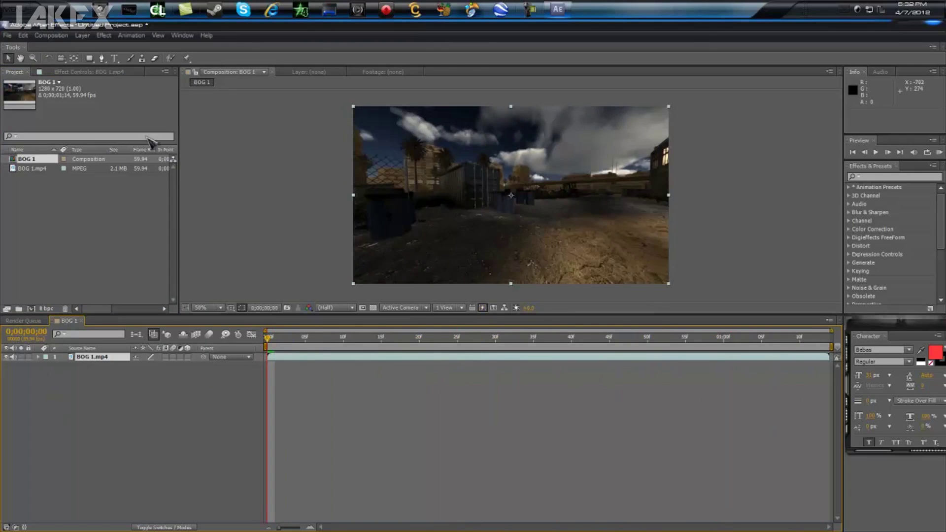
- Apply The Foundry > CameraTracker to the BOG 1.mp4 layer and run Track Features past the resolution warning
{"action": "left_click", "coordinate": [107, 35]}
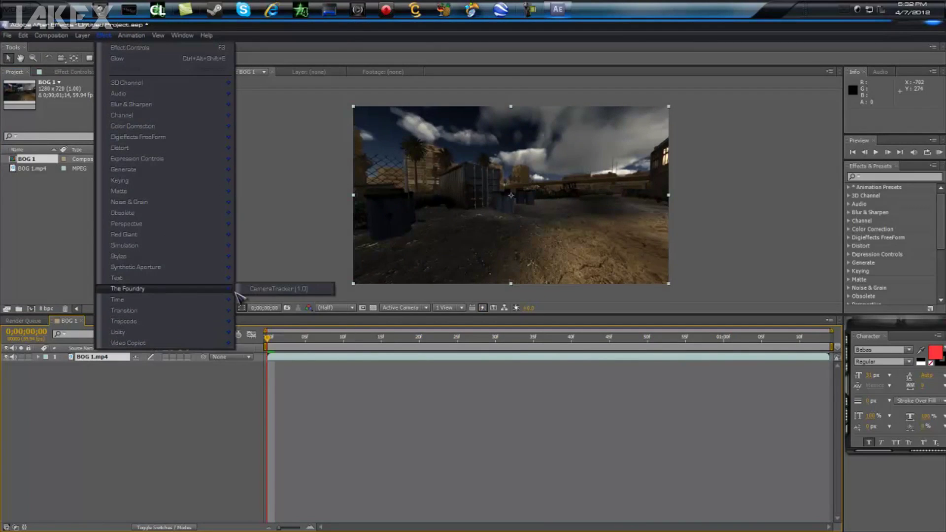
{"action": "left_click", "coordinate": [266, 291]}
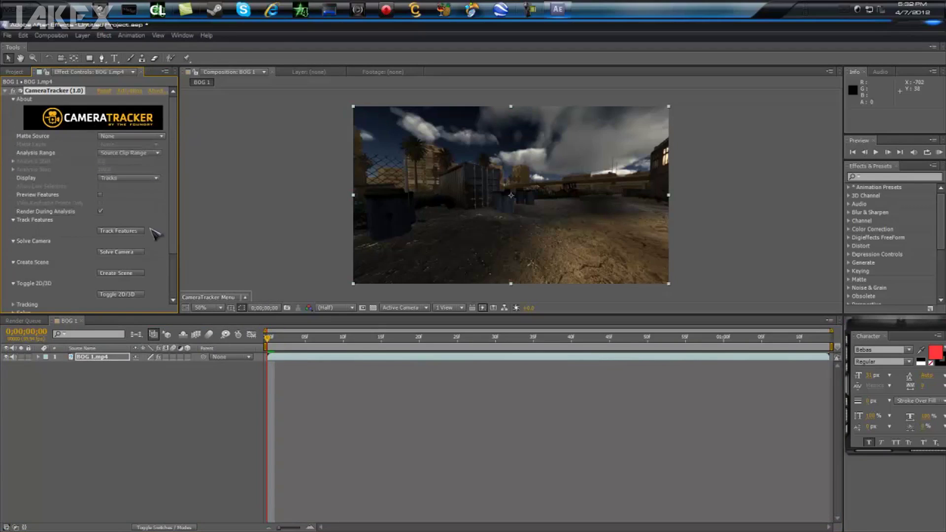
{"action": "left_click", "coordinate": [132, 231]}
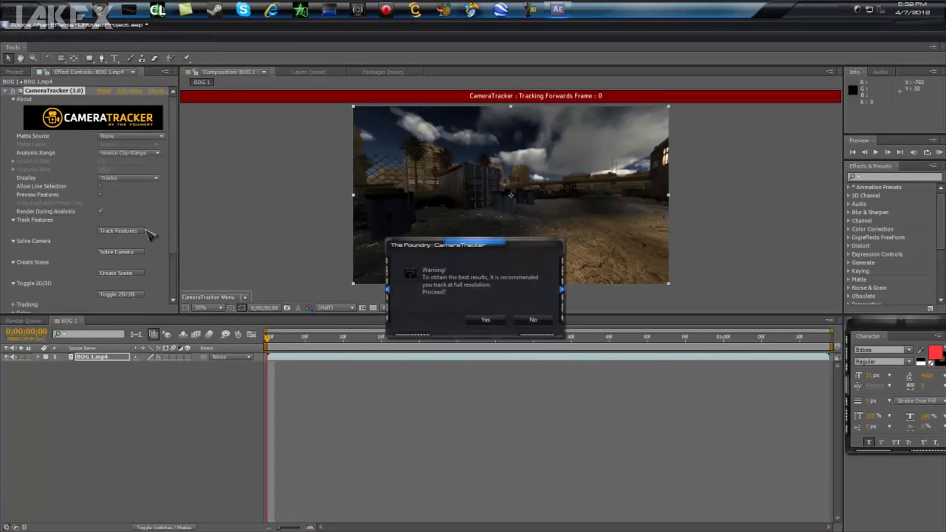
{"action": "left_click", "coordinate": [486, 321]}
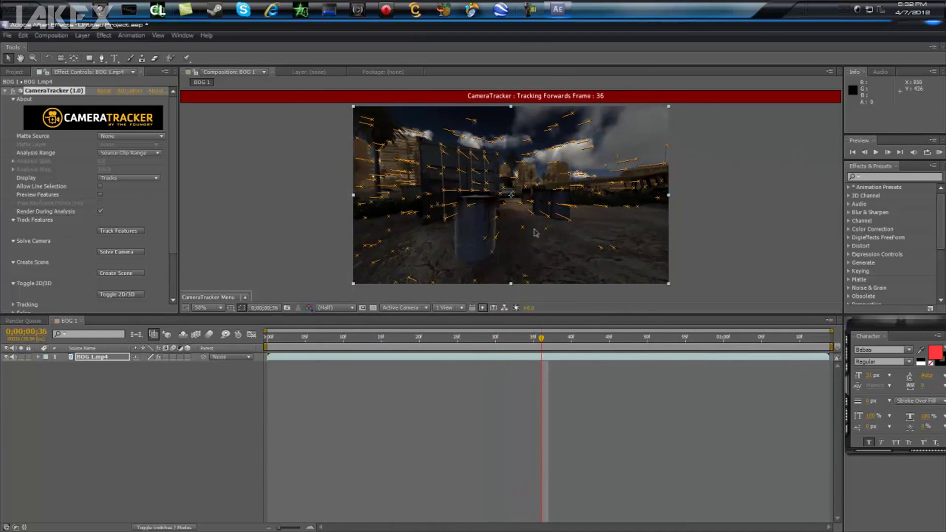
- Browse to the After Effects CS5.5 Plug-ins\CameraTracker_1.0_CS5.5 folder and select foundry.lic
{"action": "left_click", "coordinate": [327, 10]}
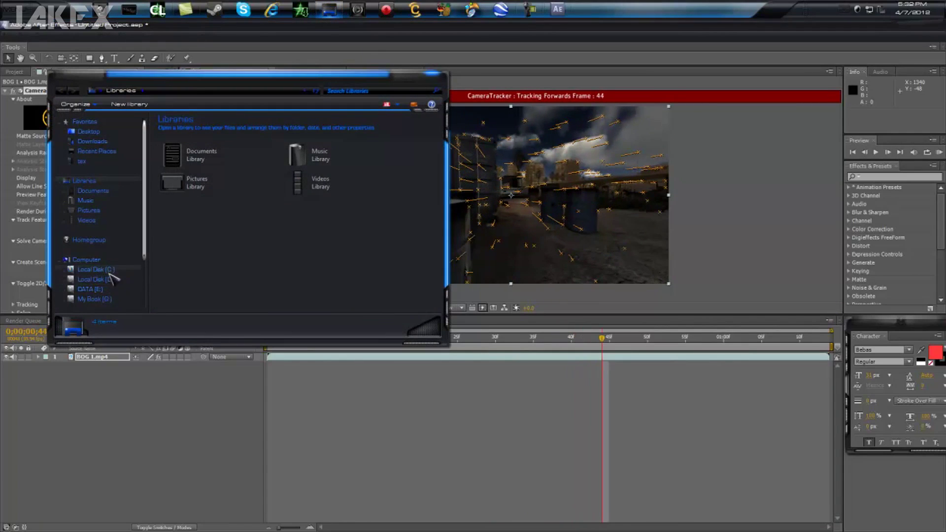
{"action": "left_click", "coordinate": [110, 274]}
{"action": "double_click", "coordinate": [204, 166]}
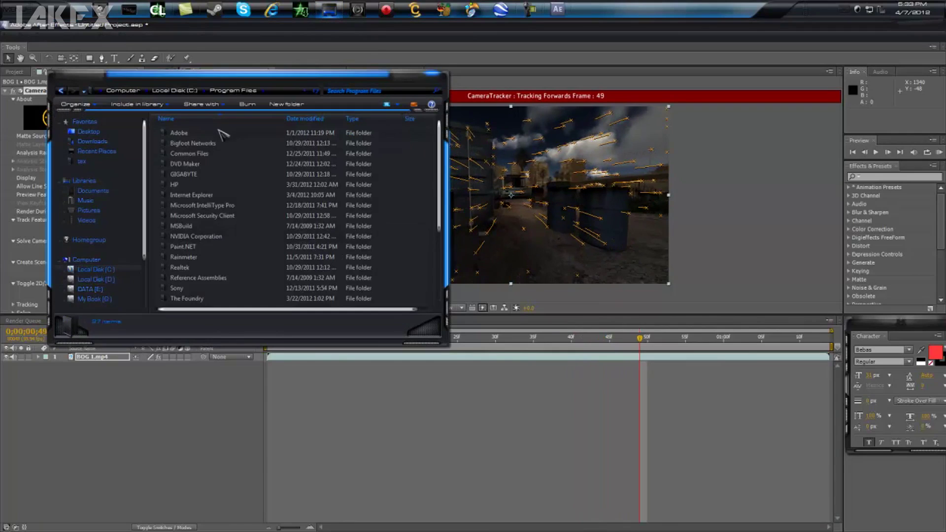
{"action": "double_click", "coordinate": [220, 143]}
{"action": "key", "text": "BackSpace"}
{"action": "double_click", "coordinate": [218, 133]}
{"action": "double_click", "coordinate": [222, 143]}
{"action": "double_click", "coordinate": [221, 143]}
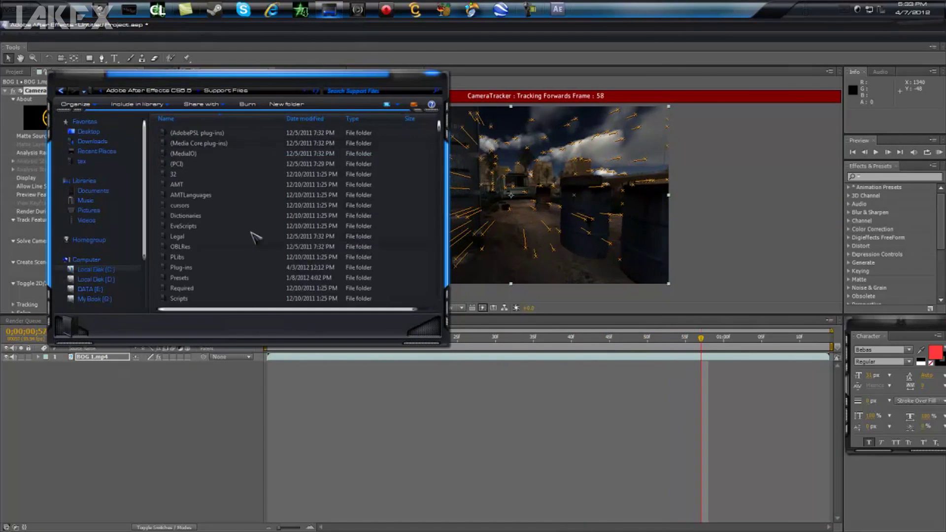
{"action": "double_click", "coordinate": [230, 268]}
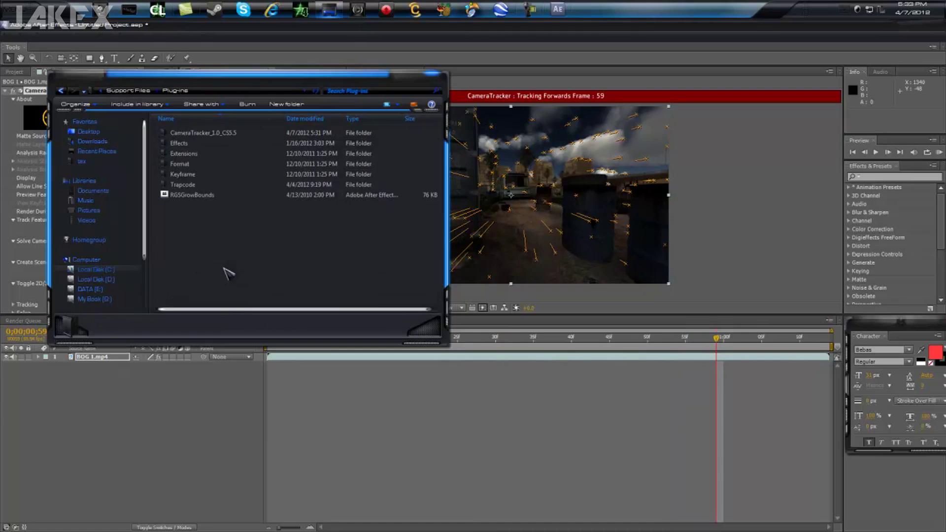
{"action": "double_click", "coordinate": [223, 133]}
{"action": "left_click", "coordinate": [197, 155]}
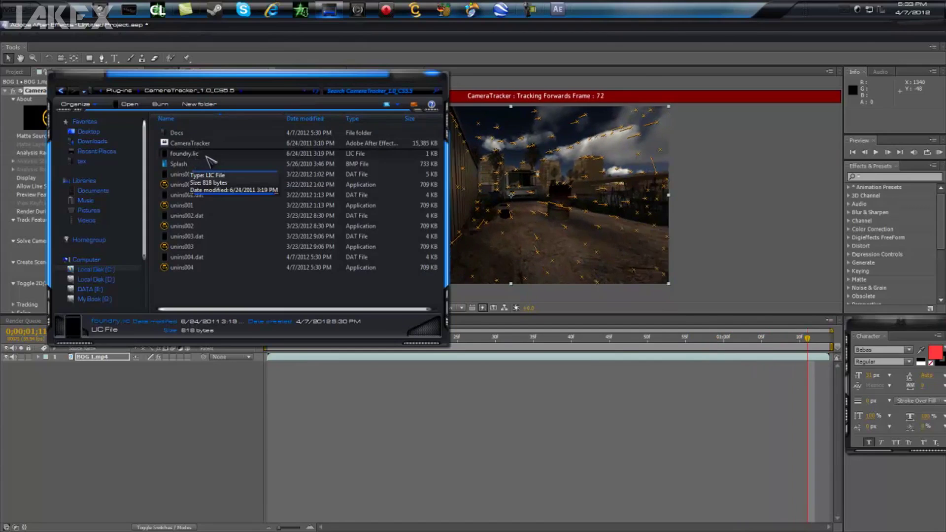